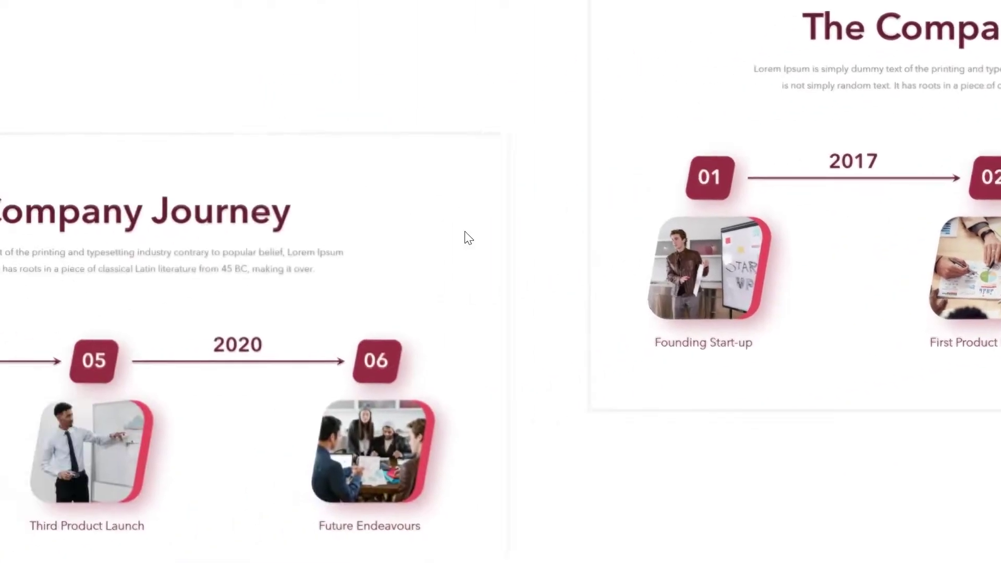
pyautogui.click(467, 237)
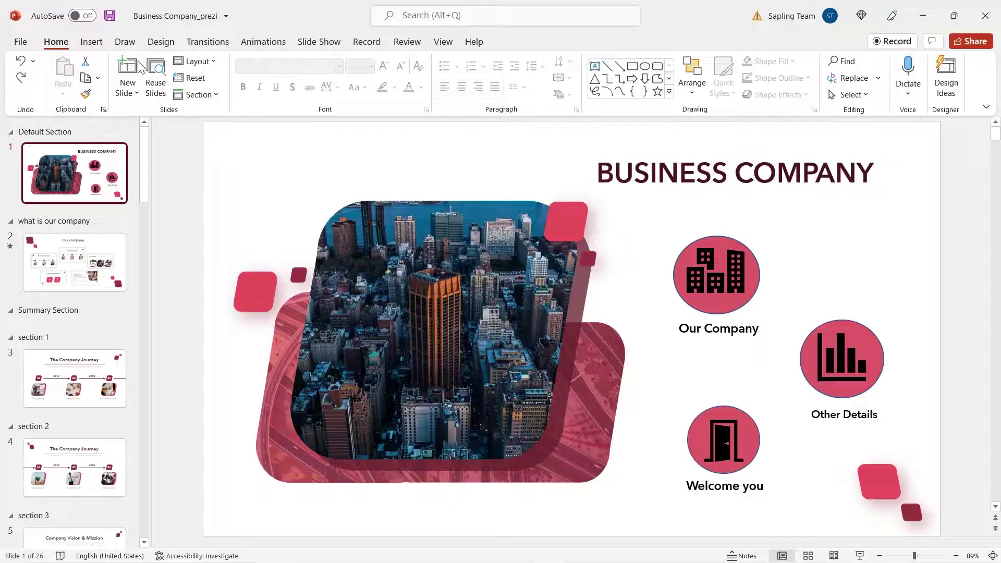
# - Bring up the Insert ribbon's zoom type options for the Our company slide
pyautogui.click(91, 42)
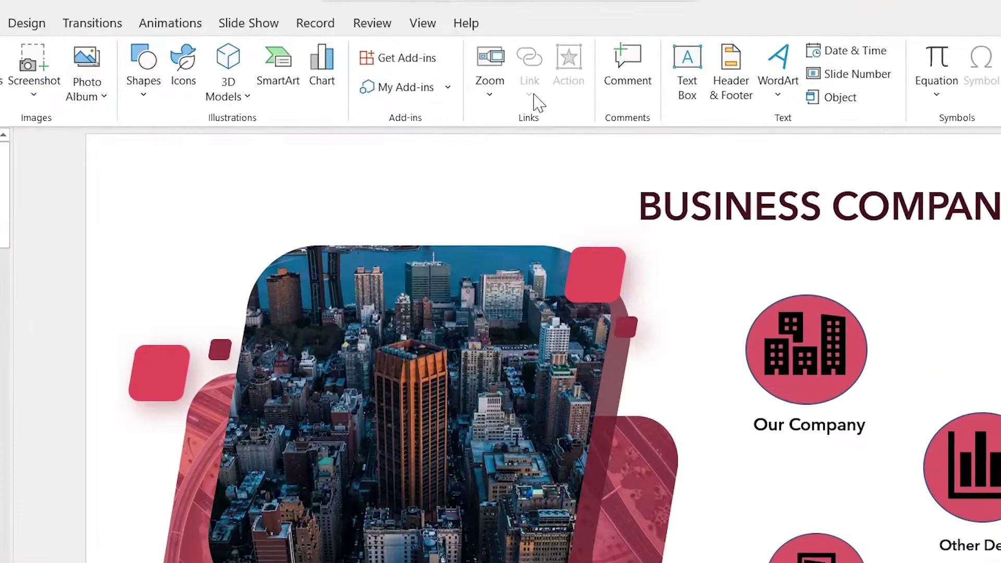
pyautogui.click(490, 94)
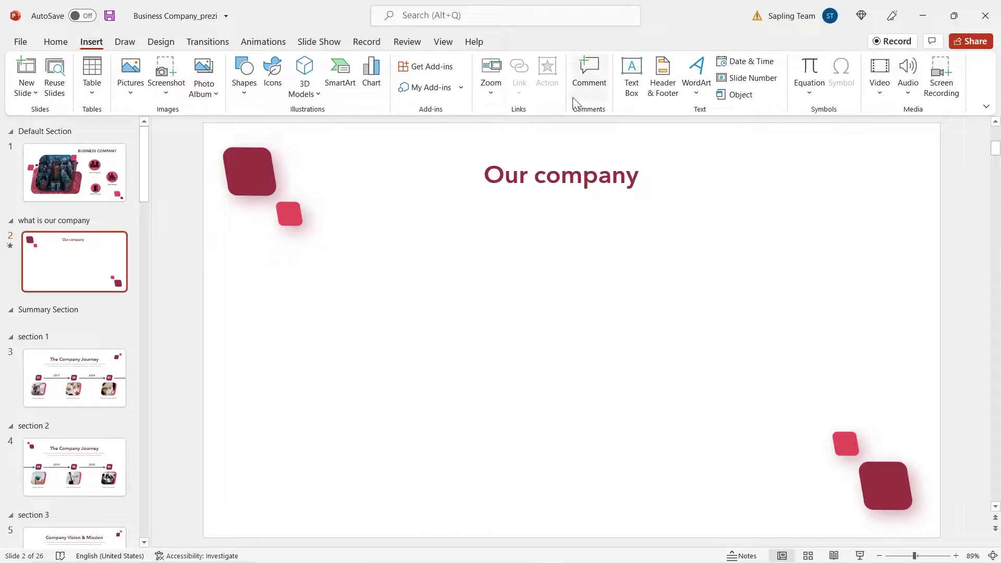
pyautogui.click(497, 92)
# - Insert slide zooms of slides 3, 4, 5, 6 and 7 onto the Our company slide
pyautogui.click(525, 152)
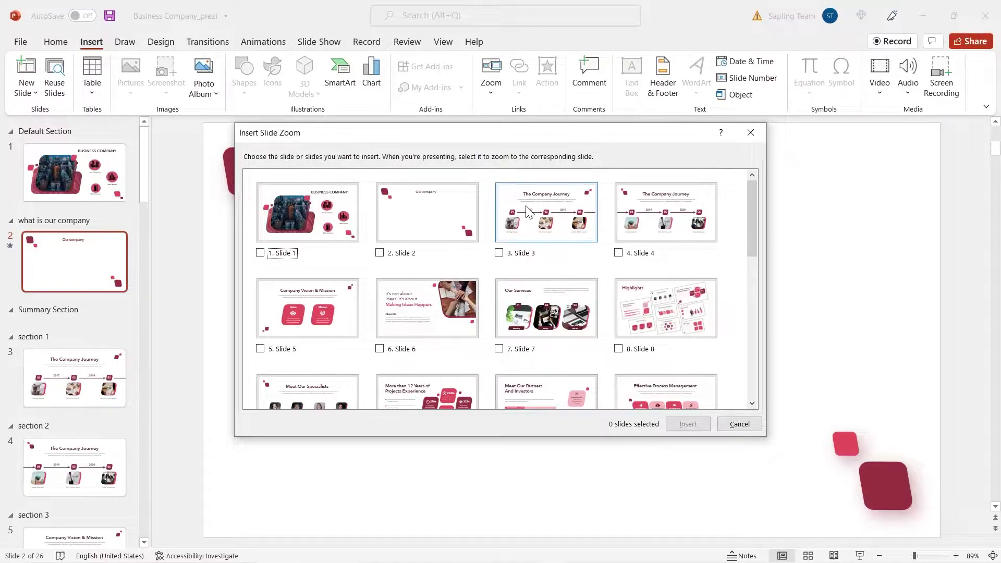
pyautogui.click(542, 229)
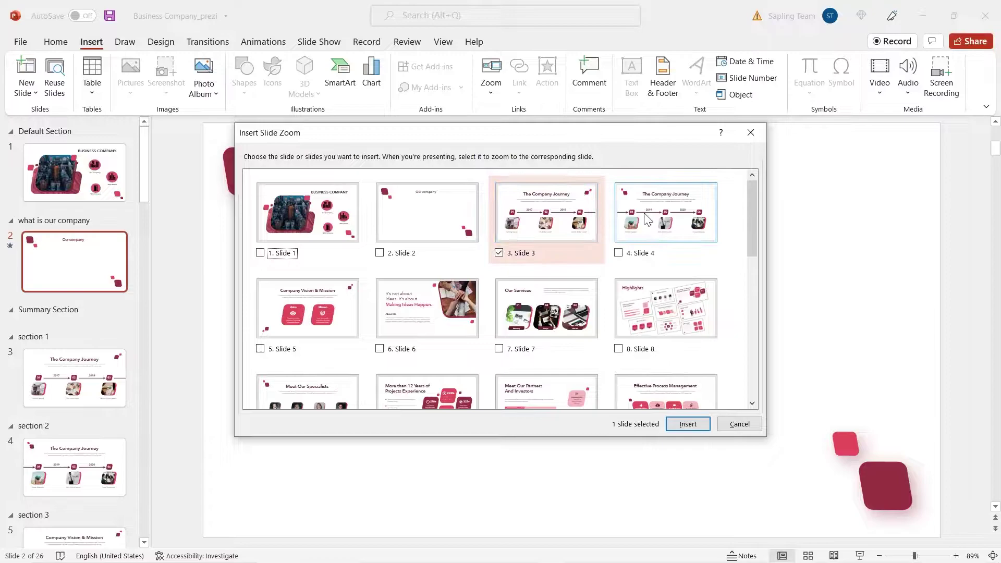
pyautogui.click(662, 222)
pyautogui.click(354, 311)
pyautogui.click(424, 309)
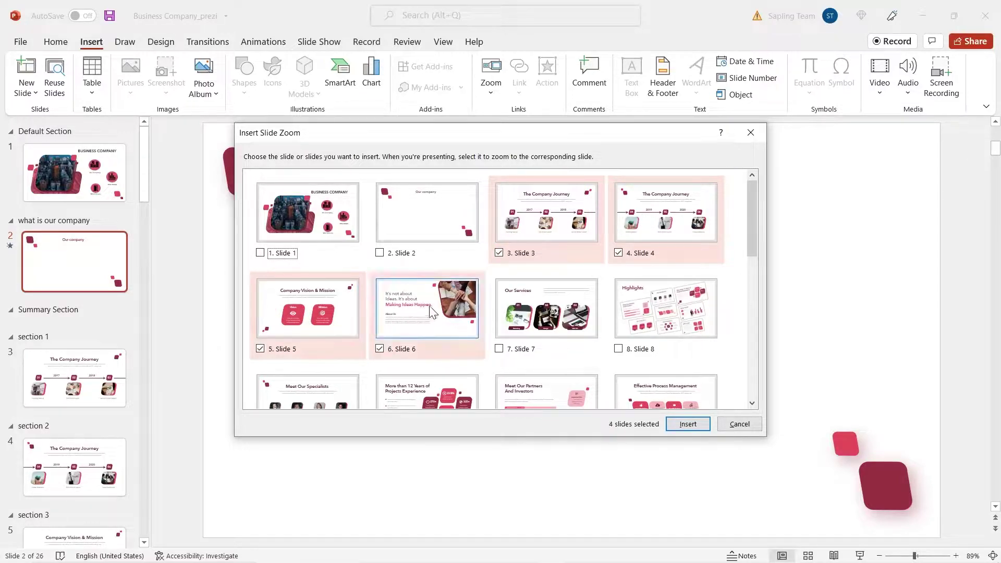
pyautogui.click(543, 315)
pyautogui.click(697, 426)
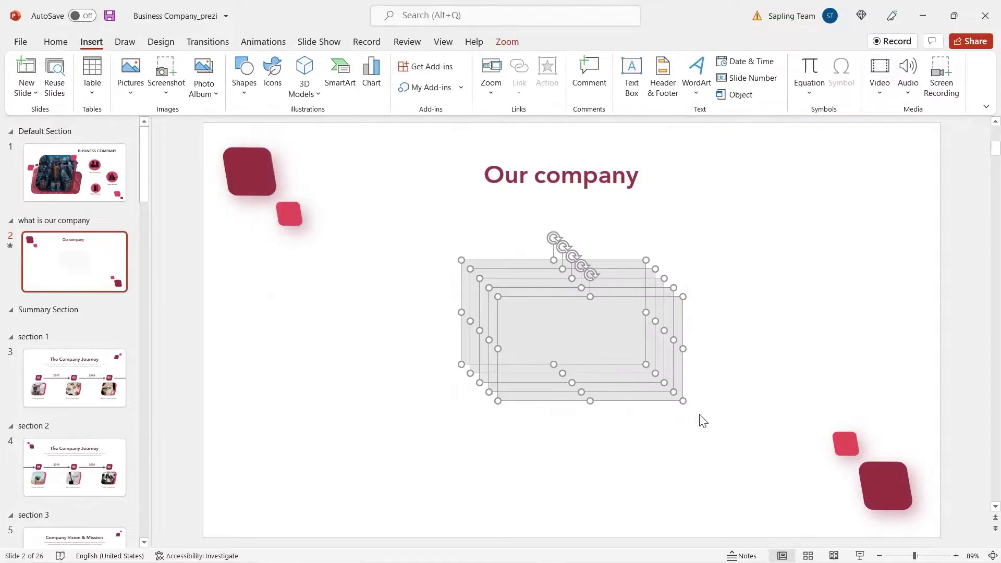
pyautogui.click(728, 283)
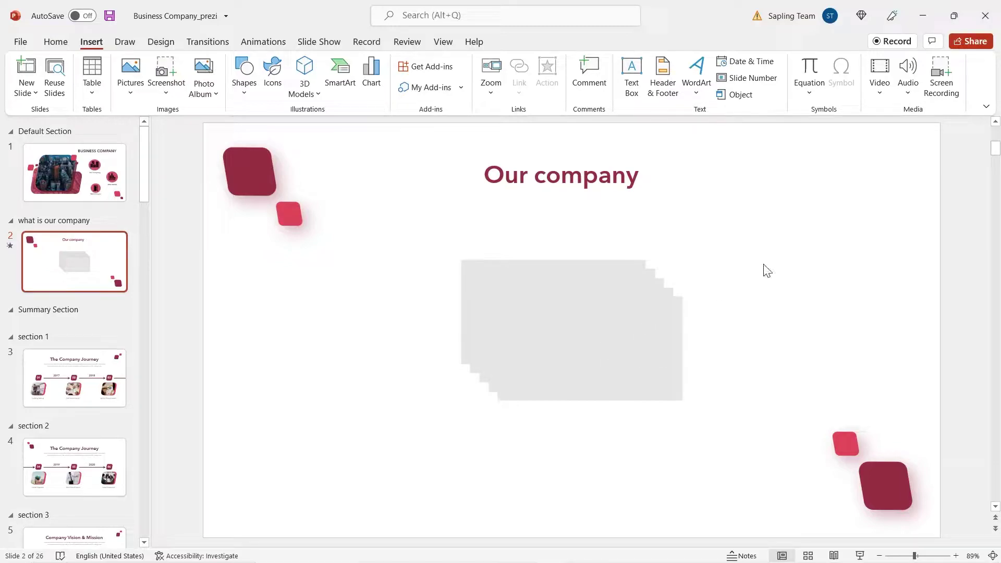
# - Drag one slide zoom upward out of the stack on the Our company slide
pyautogui.moveTo(636, 361); pyautogui.dragTo(642, 286)
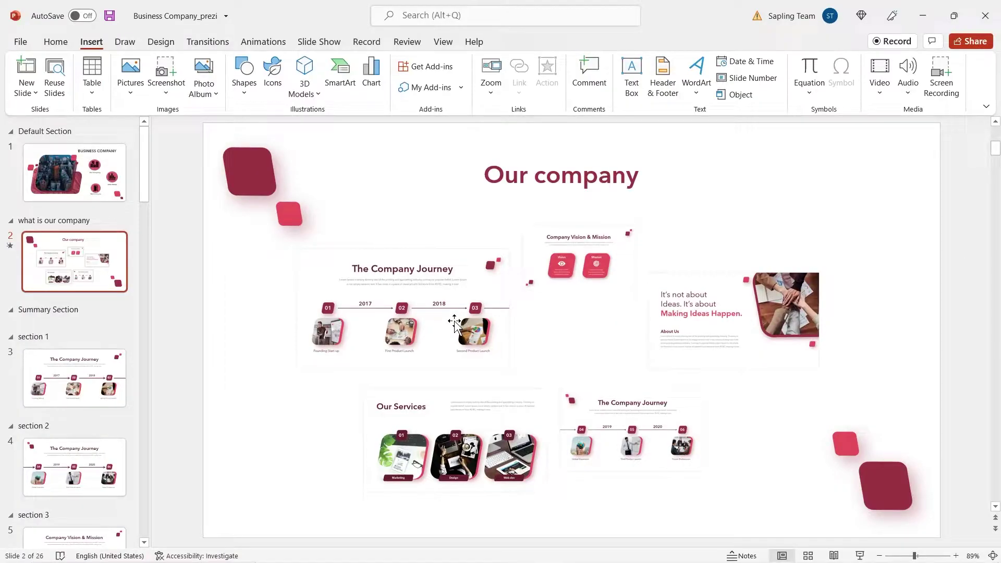
# - Select The Company Journey zoom and show its Zoom formatting options
pyautogui.click(454, 323)
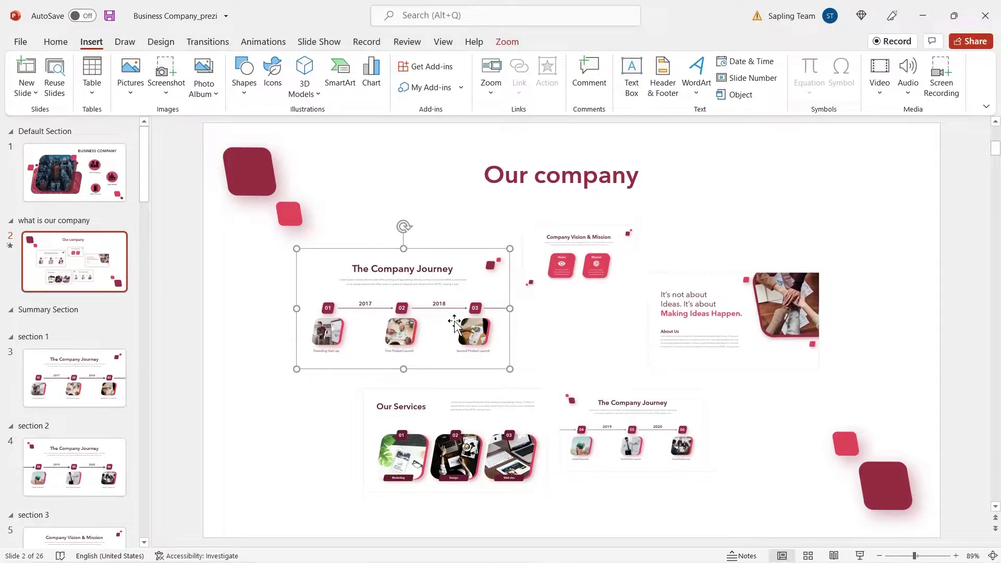
pyautogui.click(511, 44)
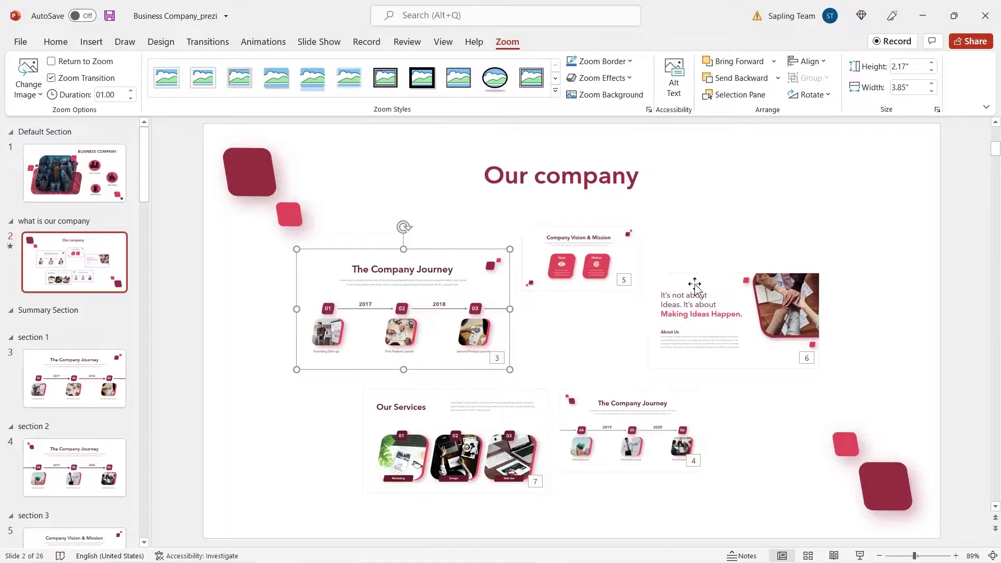
# - Reposition the Company Journey, Vision & Mission and Our Services zooms under the Our company title
pyautogui.click(64, 296)
pyautogui.scroll(-8, 65, 307)
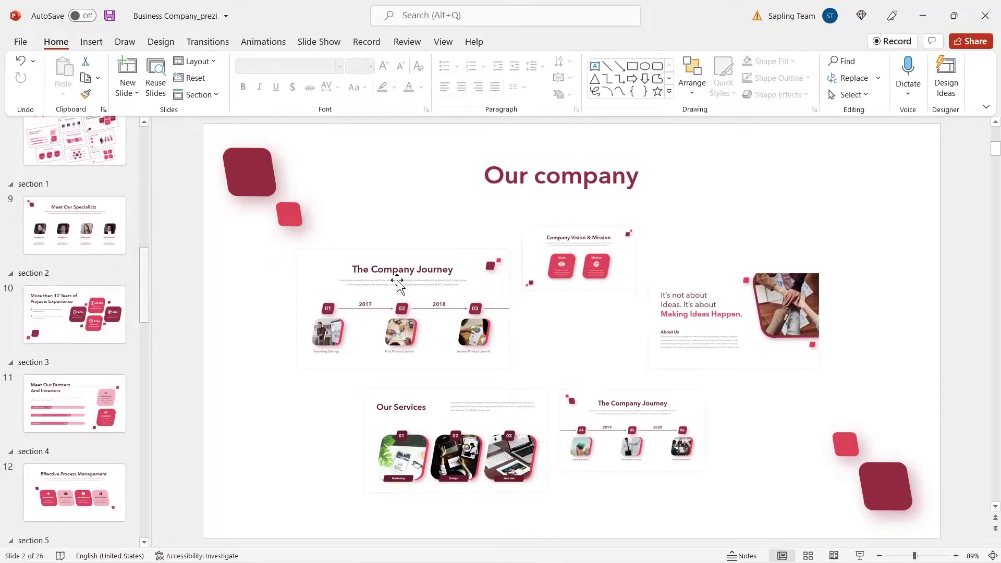
pyautogui.moveTo(420, 293); pyautogui.dragTo(421, 211)
pyautogui.moveTo(543, 271); pyautogui.dragTo(327, 349)
pyautogui.moveTo(384, 274); pyautogui.dragTo(507, 298)
pyautogui.moveTo(633, 412); pyautogui.dragTo(574, 442)
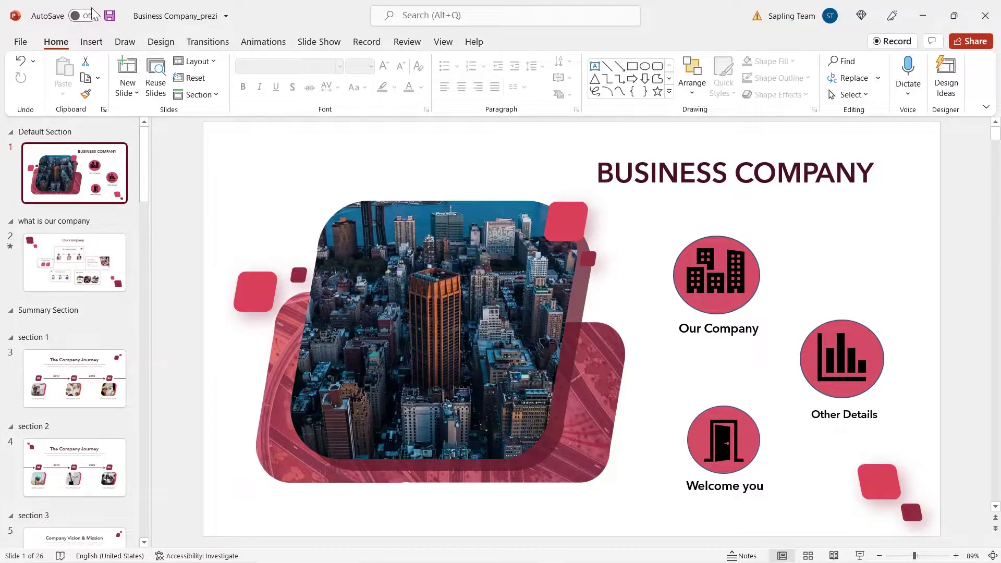
pyautogui.click(91, 42)
pyautogui.click(490, 94)
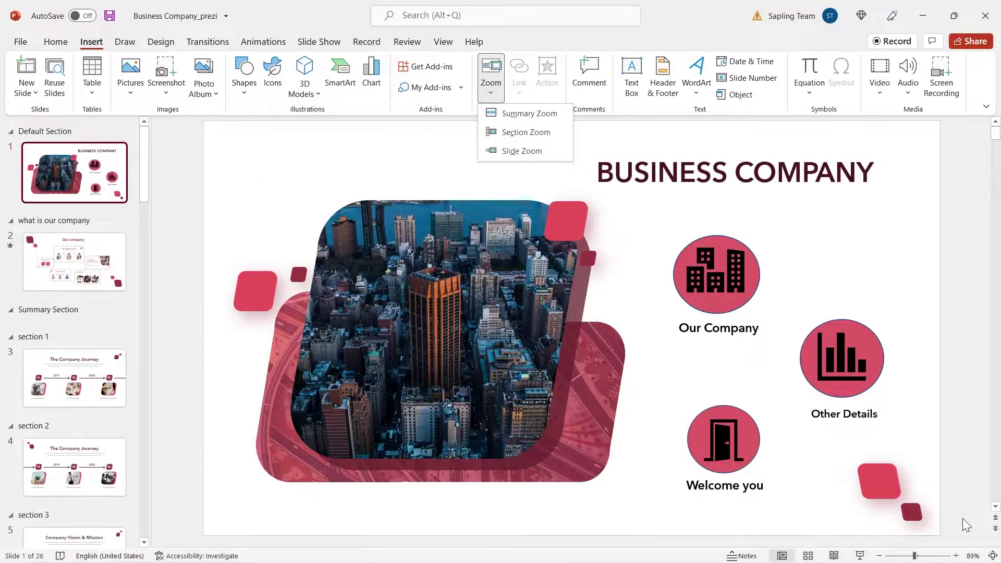
pyautogui.click(859, 556)
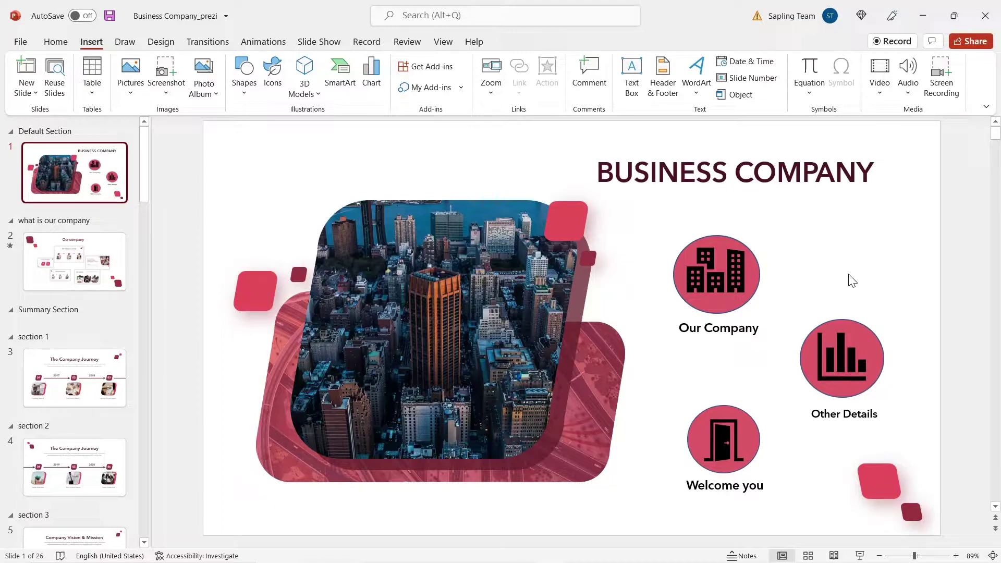
# - Review The Company Journey and Our company slides, then go back to the BUSINESS COMPANY title slide
pyautogui.click(123, 380)
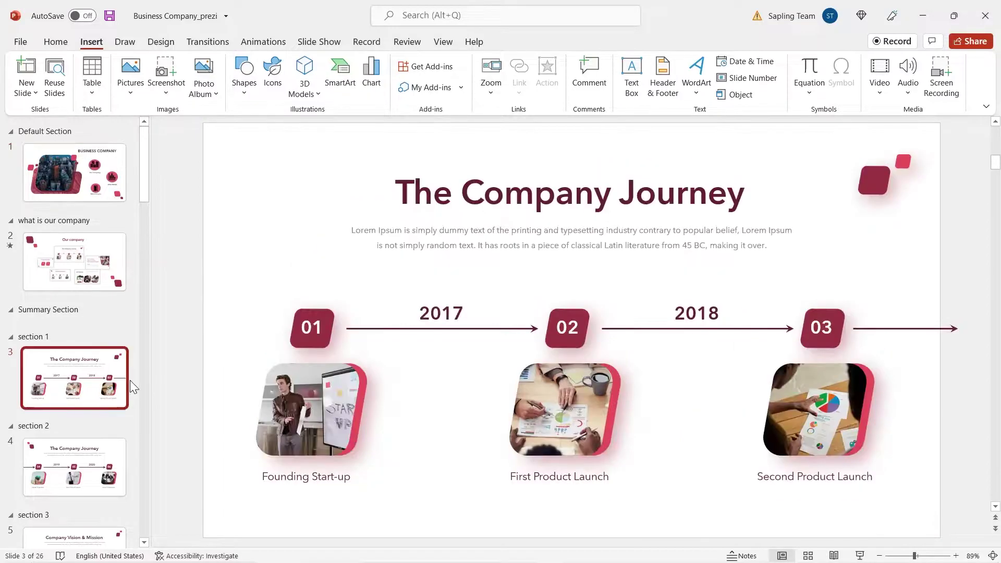
pyautogui.scroll(-2, 78, 320)
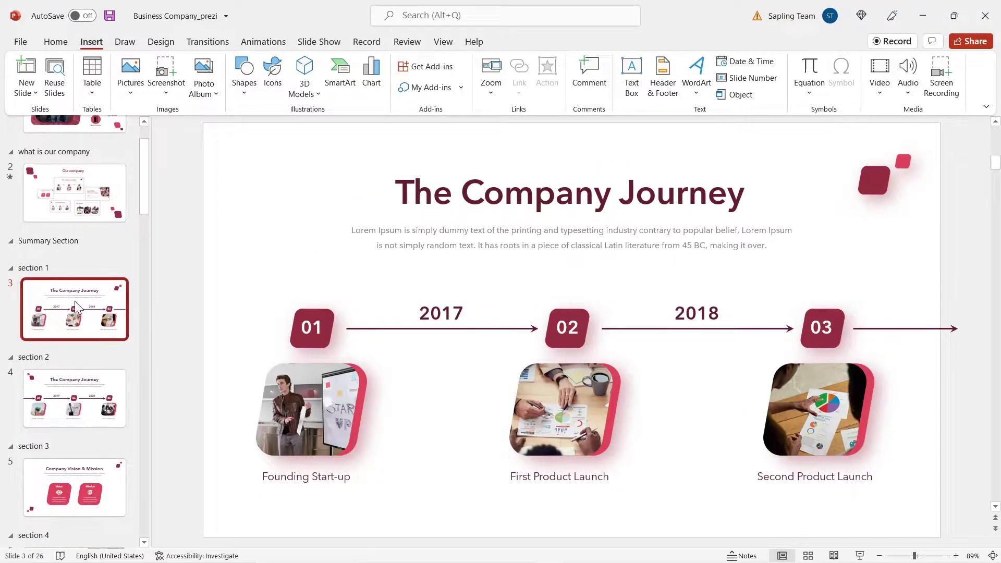
pyautogui.scroll(-5, 75, 301)
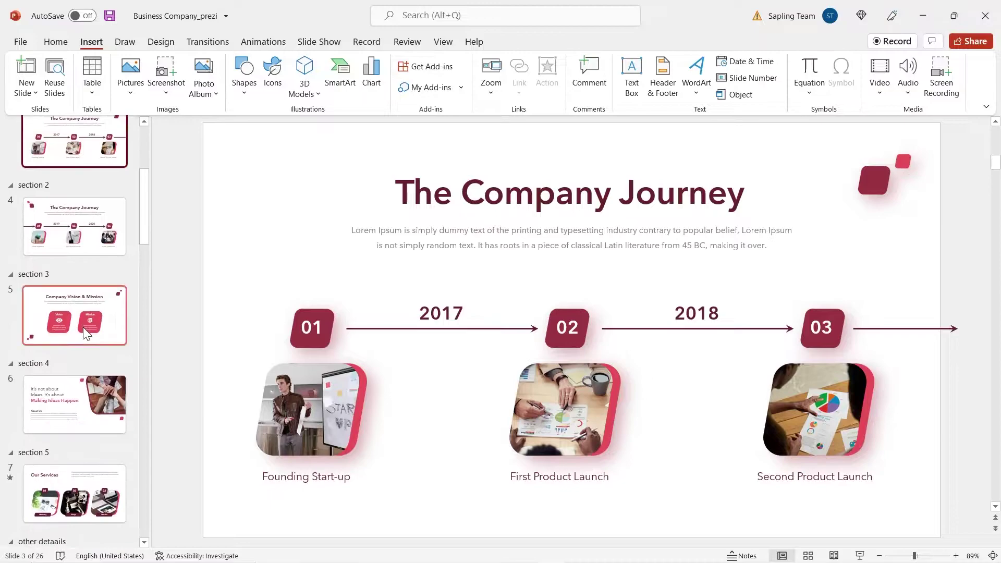
pyautogui.scroll(-4, 91, 313)
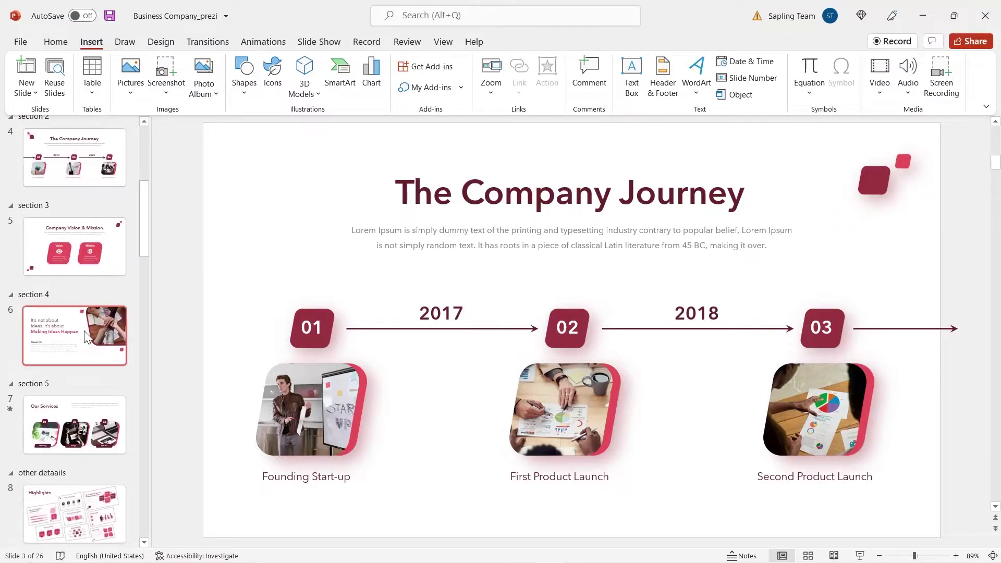
pyautogui.scroll(-1, 76, 326)
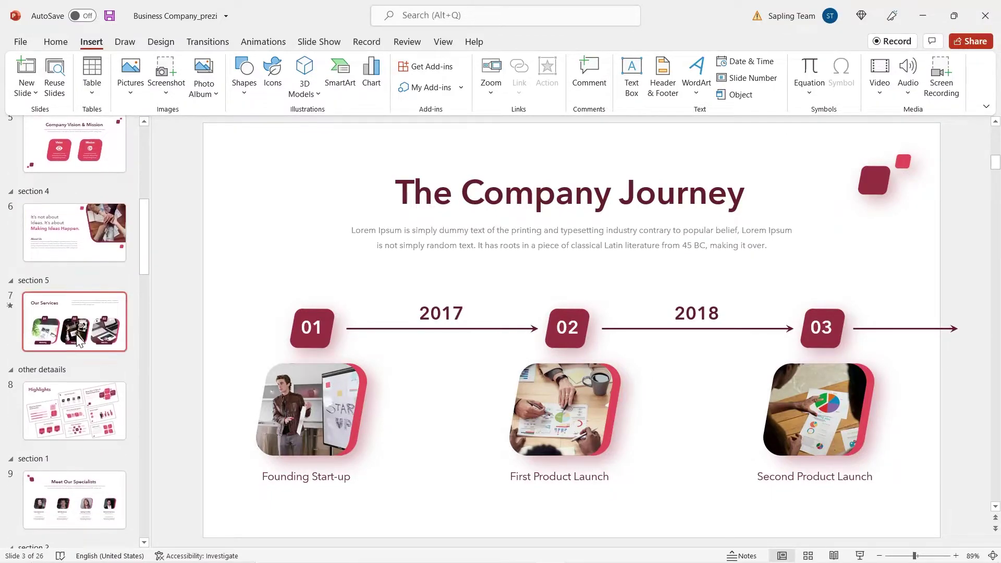
pyautogui.scroll(10, 79, 332)
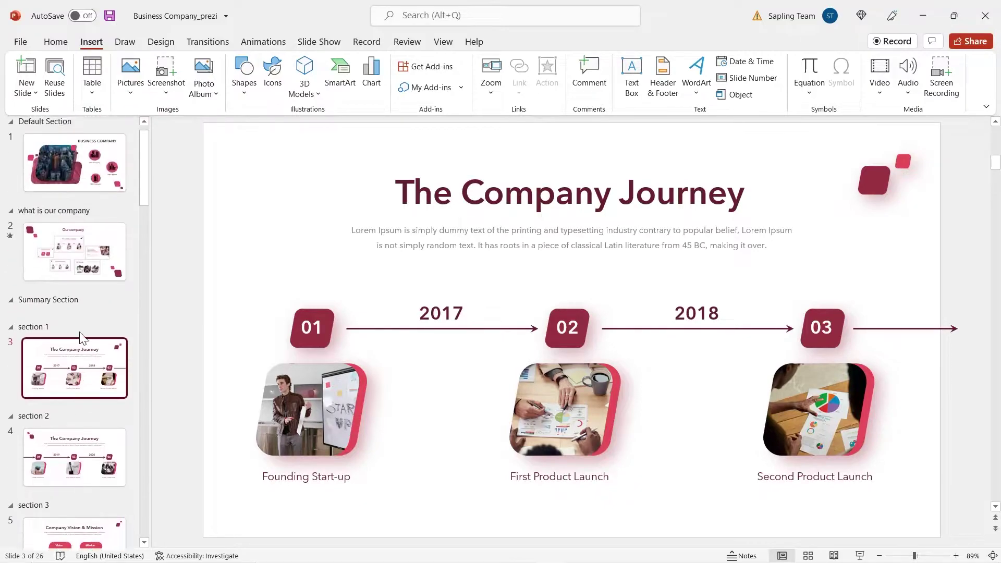
pyautogui.click(95, 281)
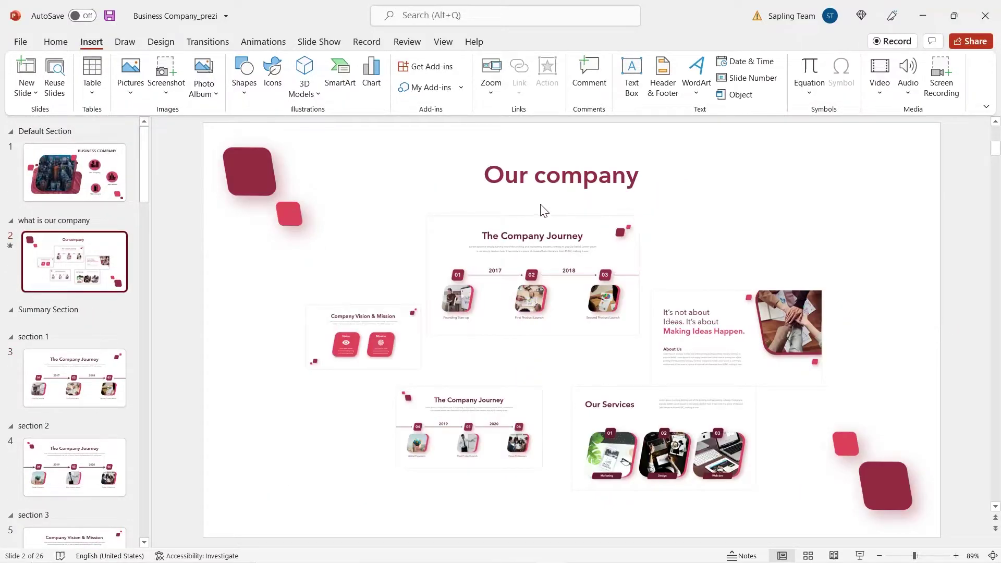
pyautogui.scroll(-10, 89, 224)
pyautogui.scroll(10, 89, 224)
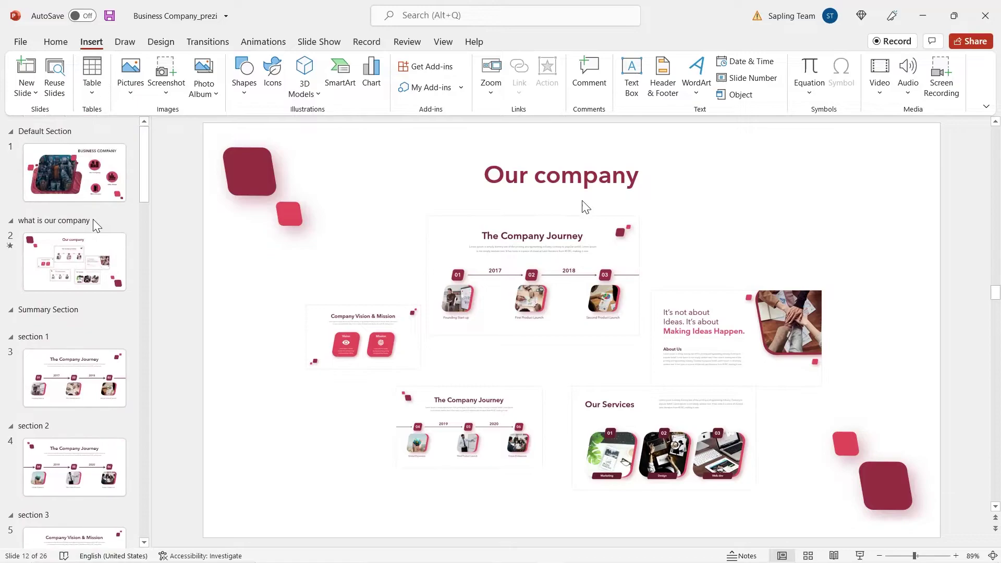
pyautogui.click(74, 174)
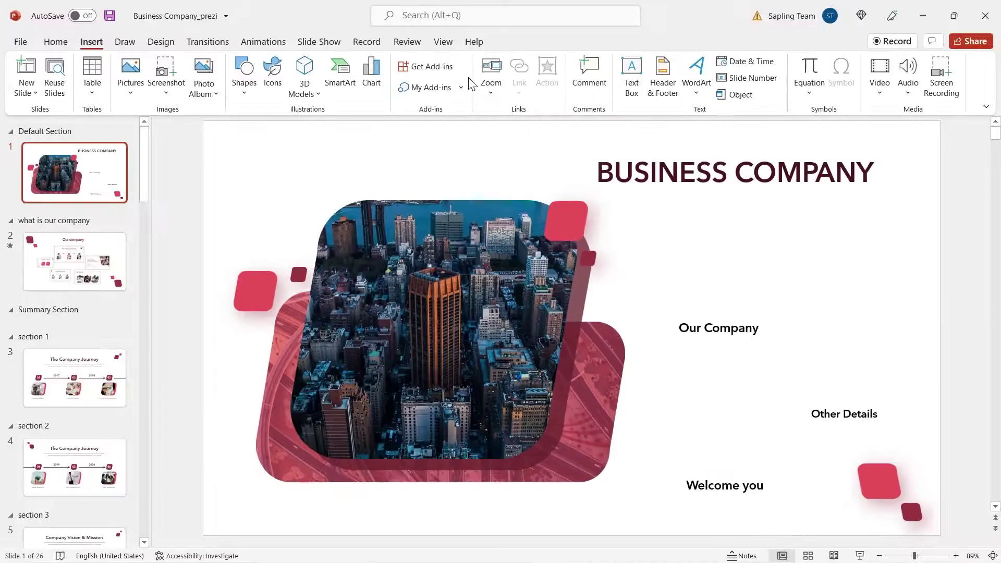
# - Insert a section zoom for Section 2, 'what is our company', on the title slide
pyautogui.click(490, 93)
pyautogui.click(531, 134)
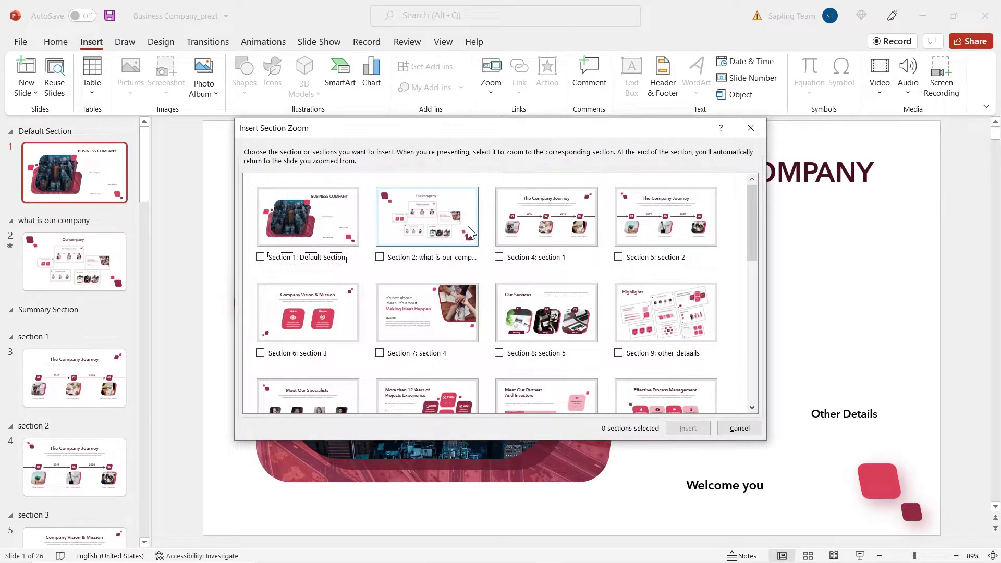
pyautogui.click(440, 223)
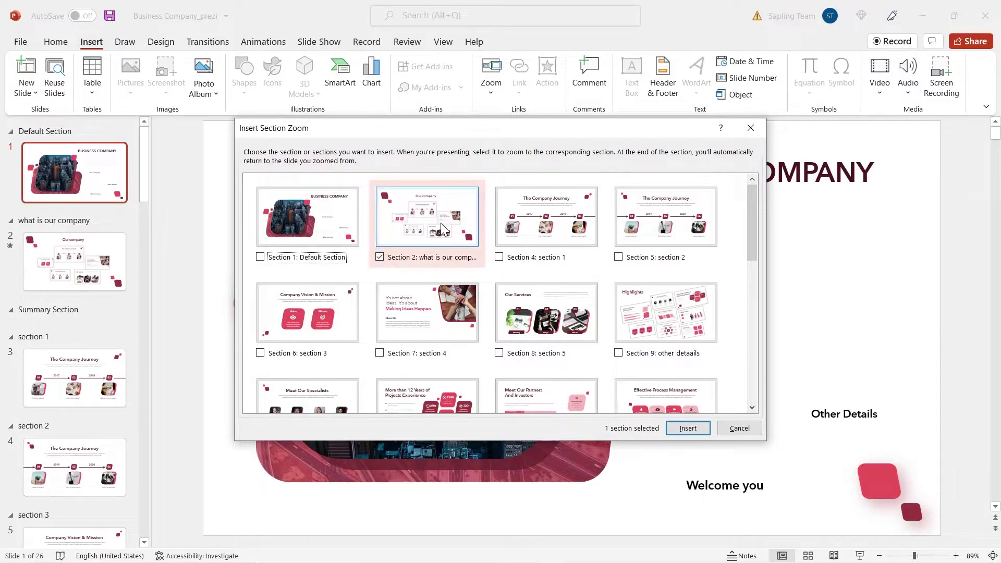
pyautogui.press('Return')
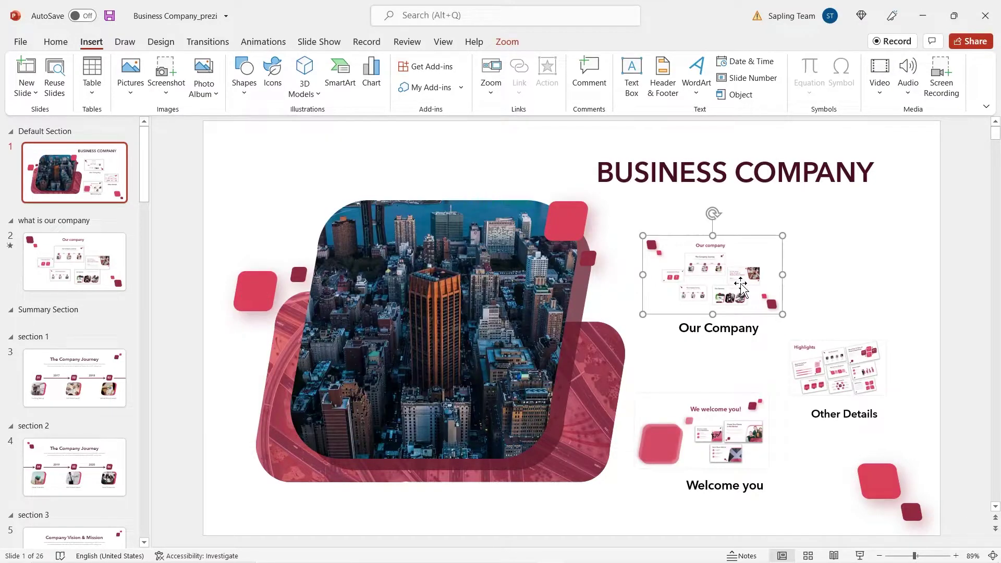
# - Replace the Our Company zoom's thumbnail with the company.png icon from file
pyautogui.rightClick(741, 285)
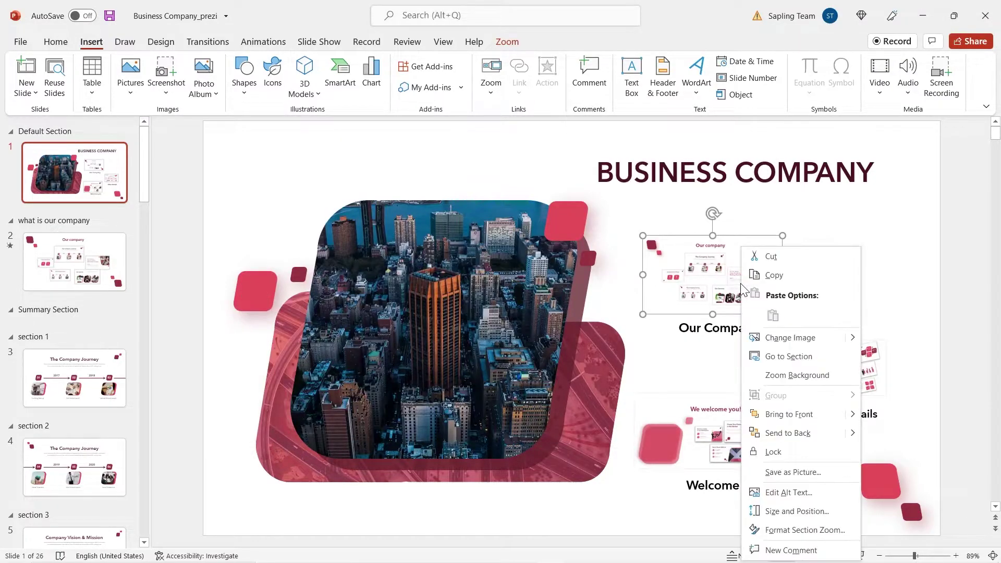
pyautogui.click(792, 338)
pyautogui.click(503, 255)
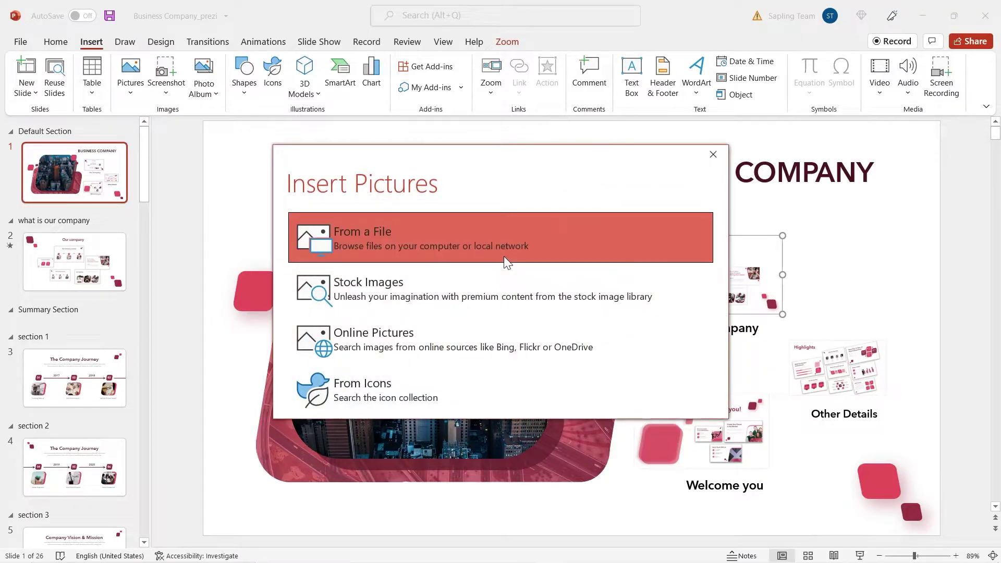
pyautogui.click(197, 241)
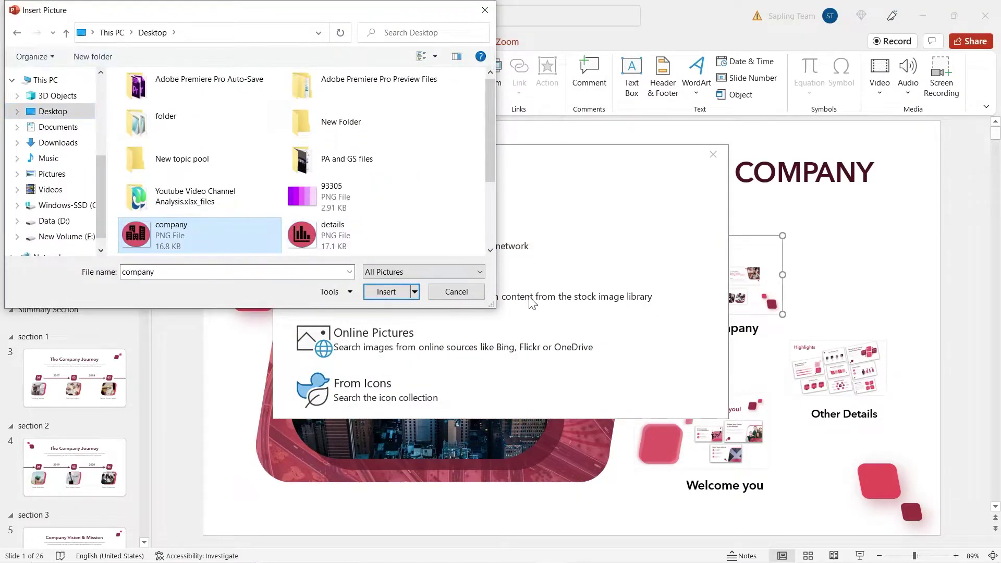
pyautogui.click(380, 295)
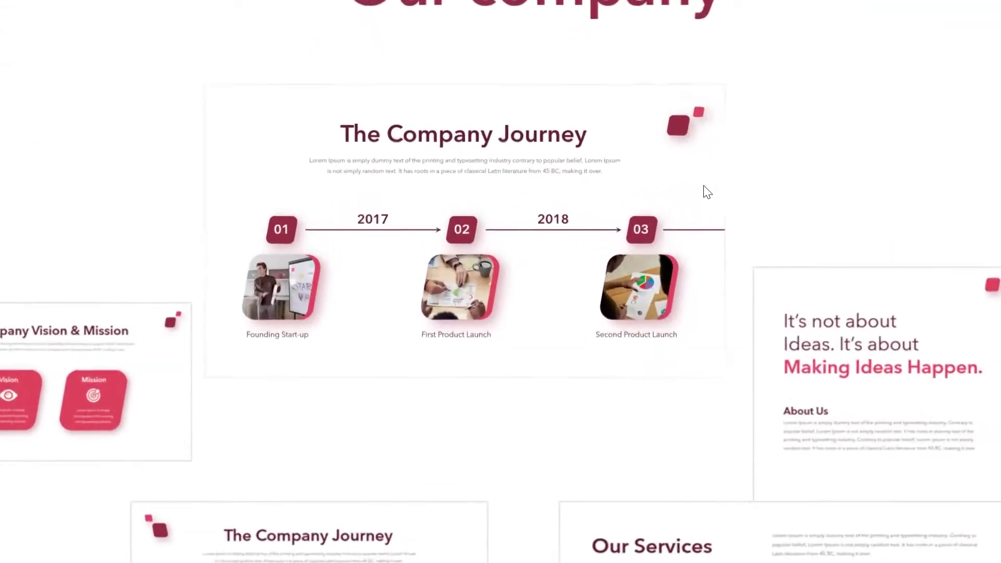
# - Play the slide show through The Company Journey, Vision & Mission and Our Services slides
pyautogui.click(500, 235)
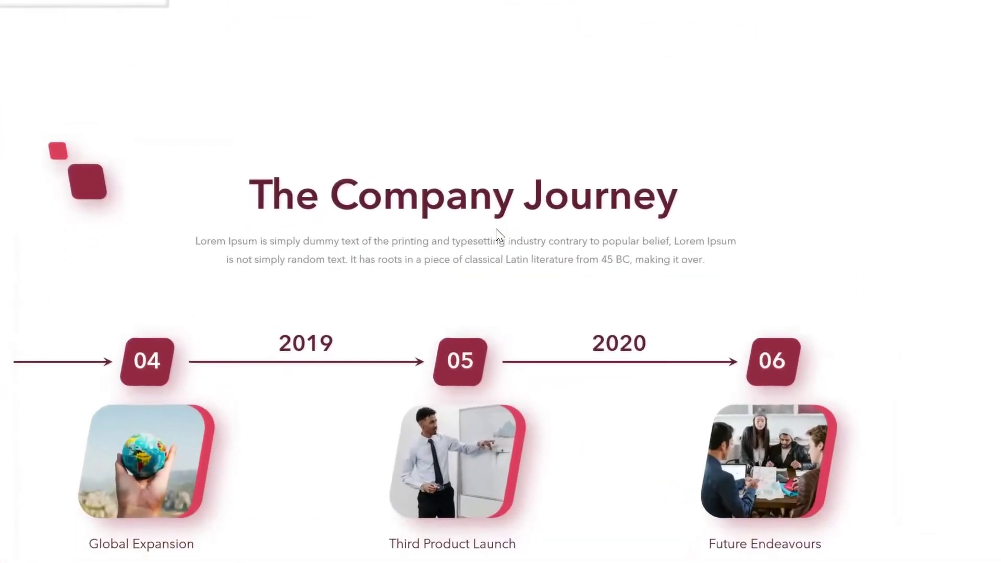
pyautogui.click(497, 231)
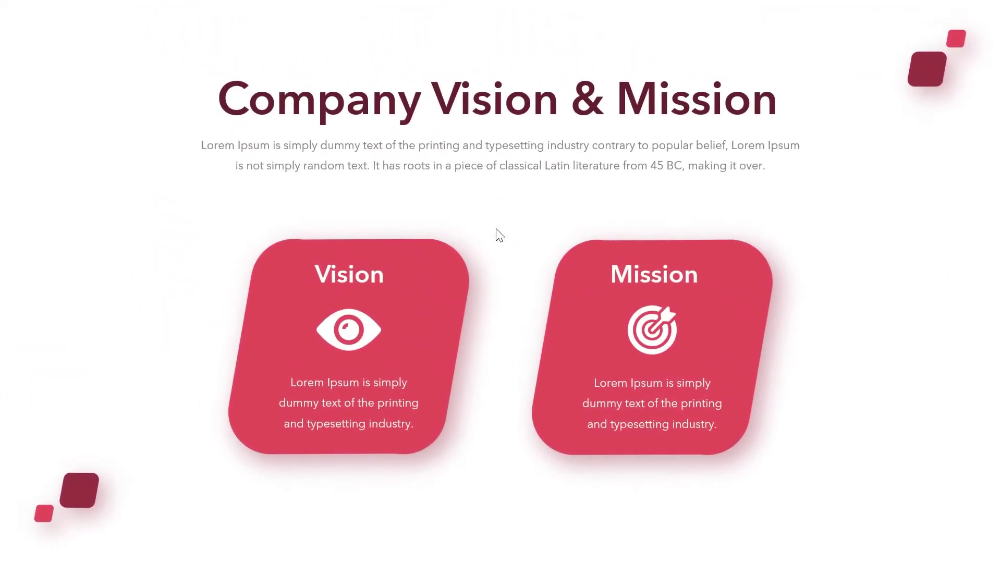
pyautogui.click(497, 230)
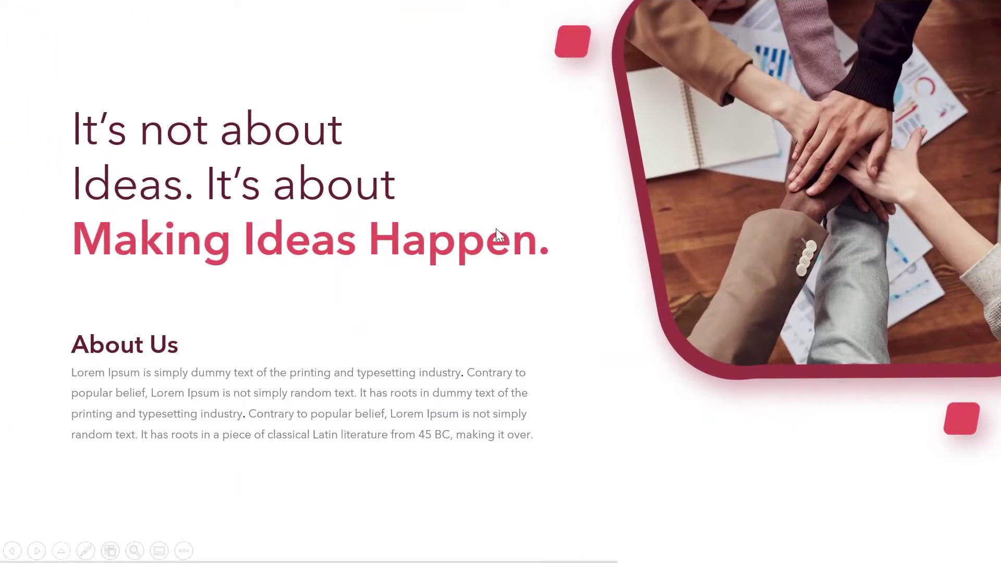
pyautogui.click(495, 230)
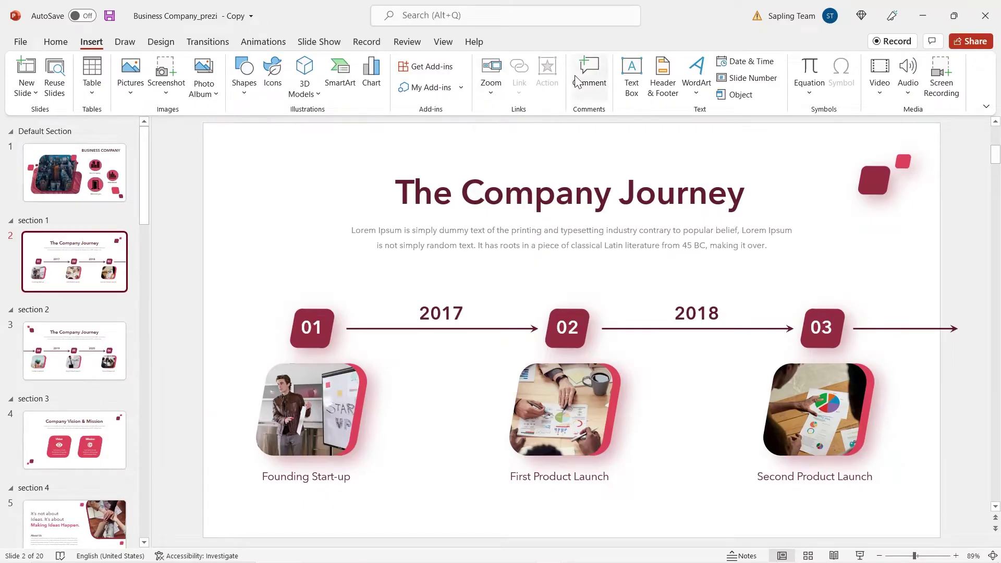
# - Insert a Summary Zoom covering slides 2–19, keeping unused sections
pyautogui.click(491, 95)
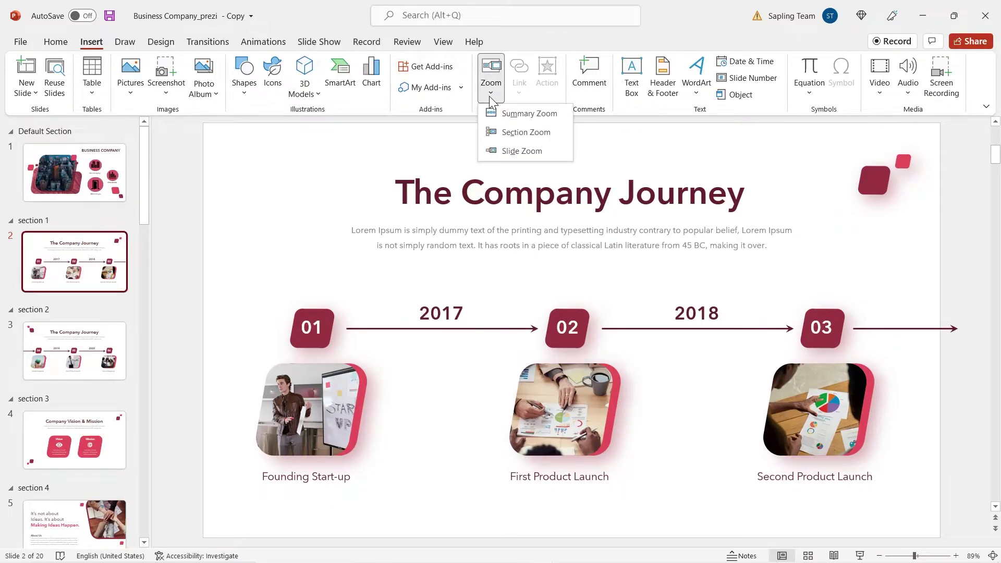
pyautogui.click(516, 113)
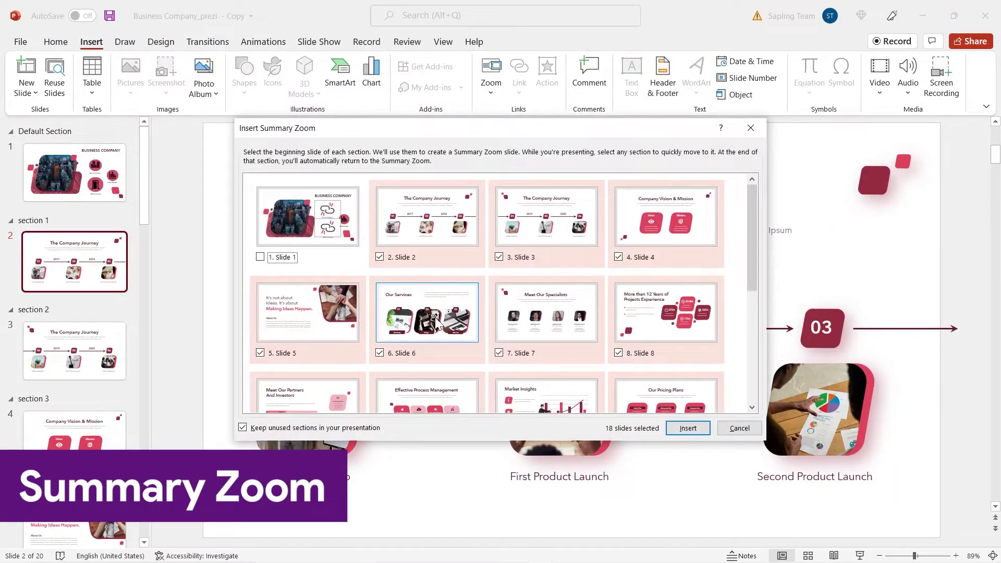
pyautogui.scroll(-5, 458, 259)
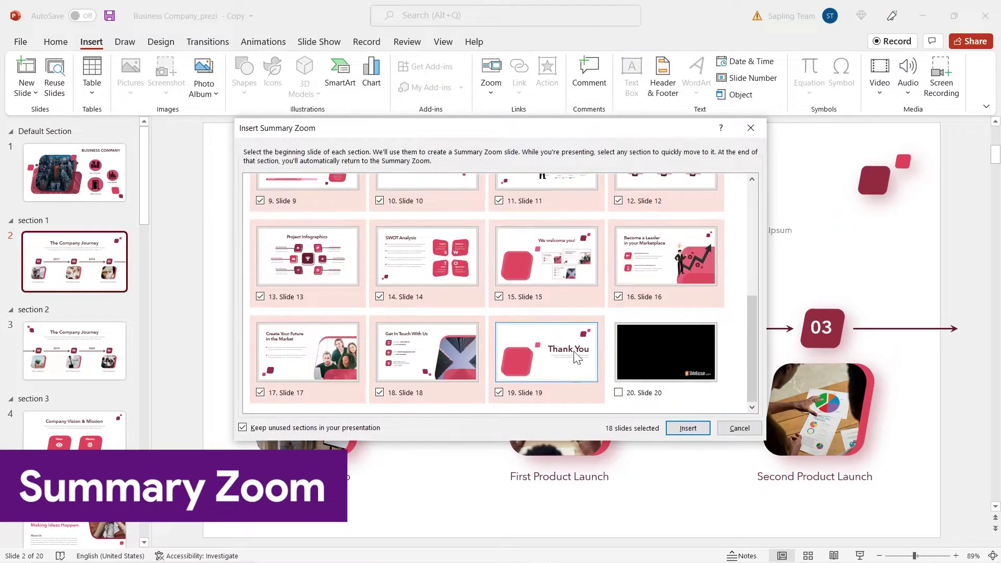
pyautogui.click(683, 431)
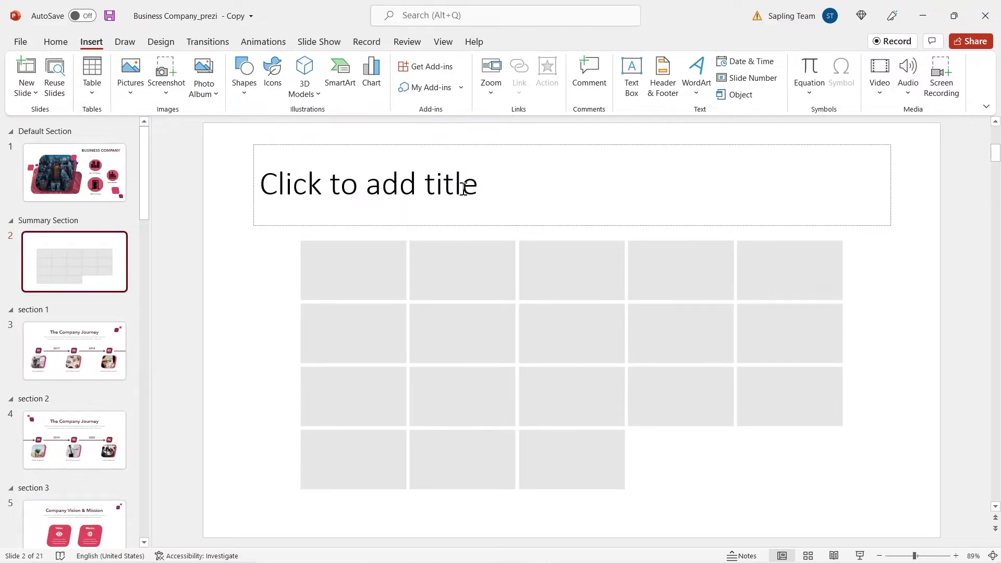
# - Type 'Summary' into the summary zoom slide's title placeholder
pyautogui.click(464, 187)
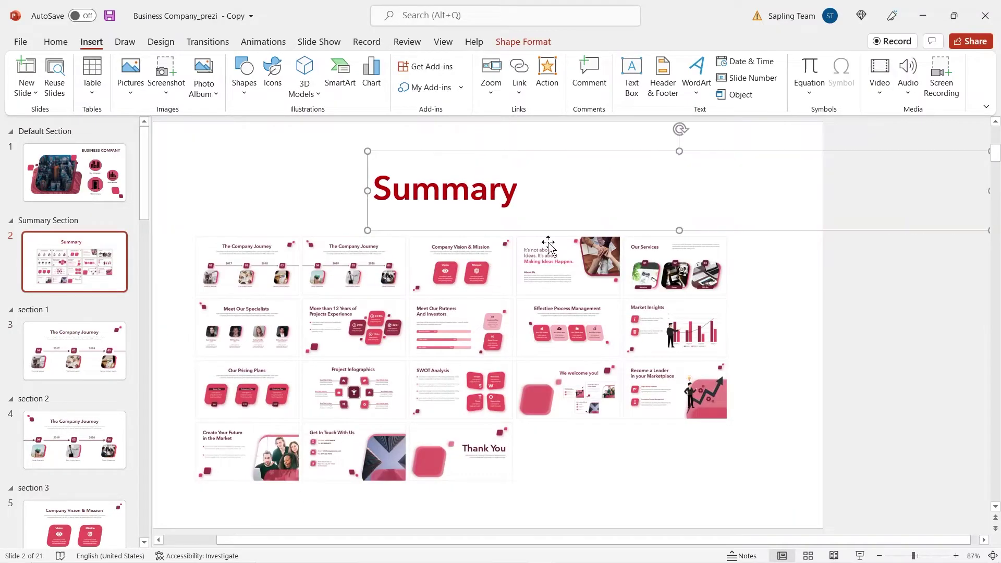